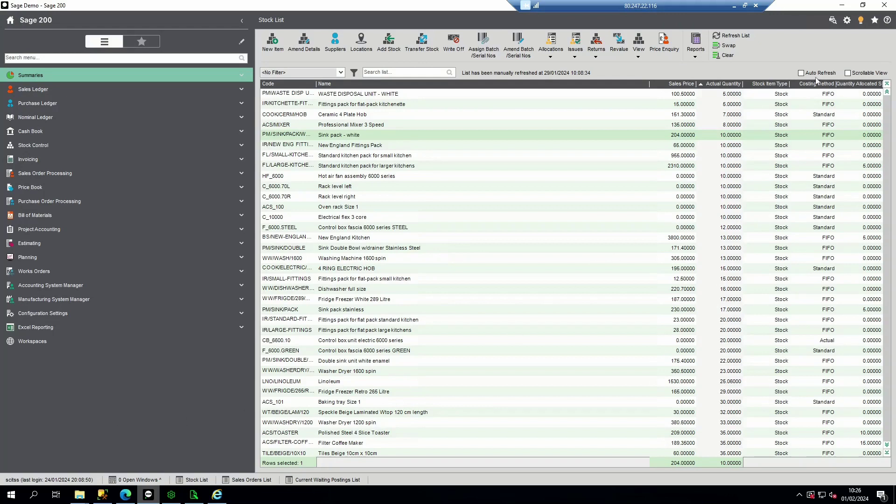
Open the Sage 200 settings gear menu of system options.
click(846, 21)
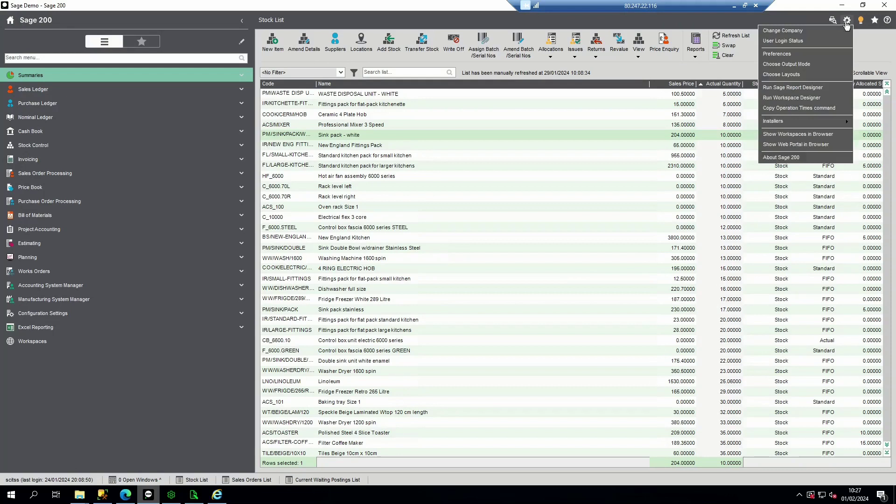
Check in Choose Layouts that SOPInvoice uses SOP Invoice (Single).layout, then cancel without changes.
click(812, 73)
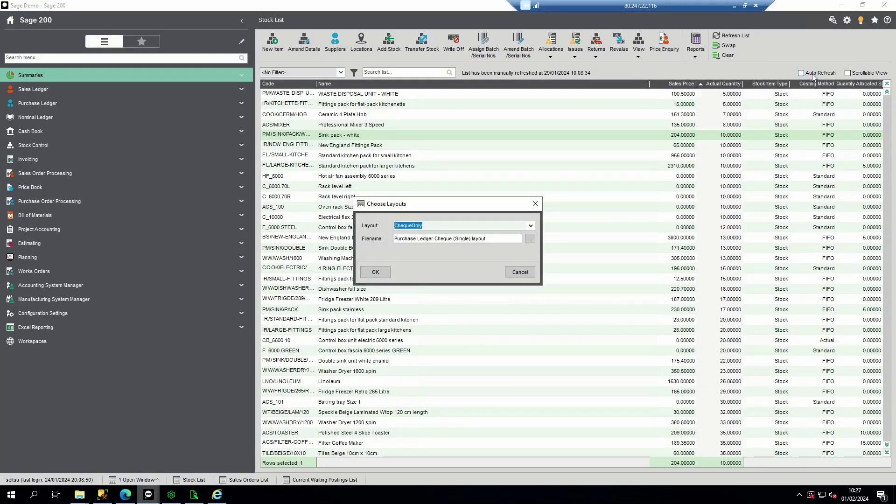
click(531, 225)
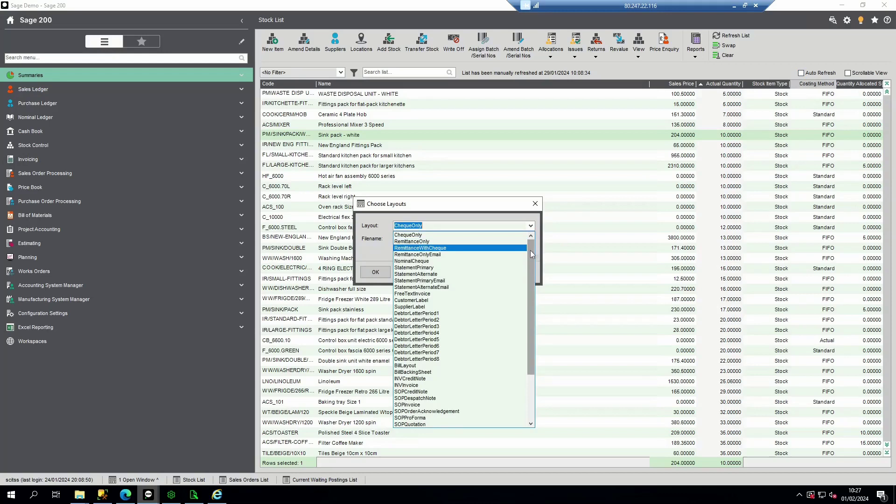
drag(531, 251, 527, 289)
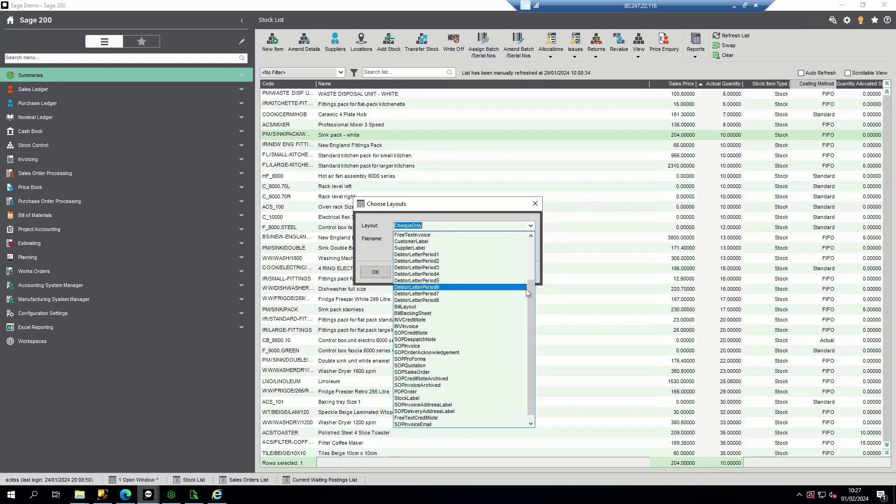
click(408, 346)
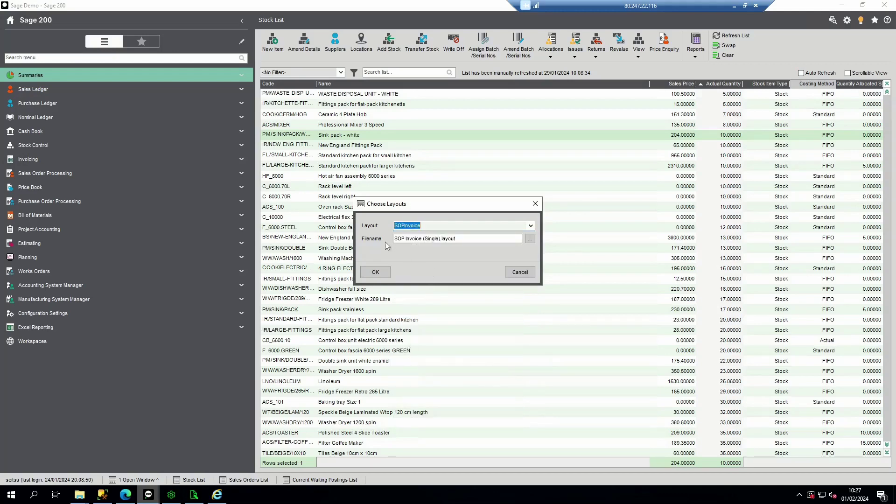
drag(472, 240, 385, 239)
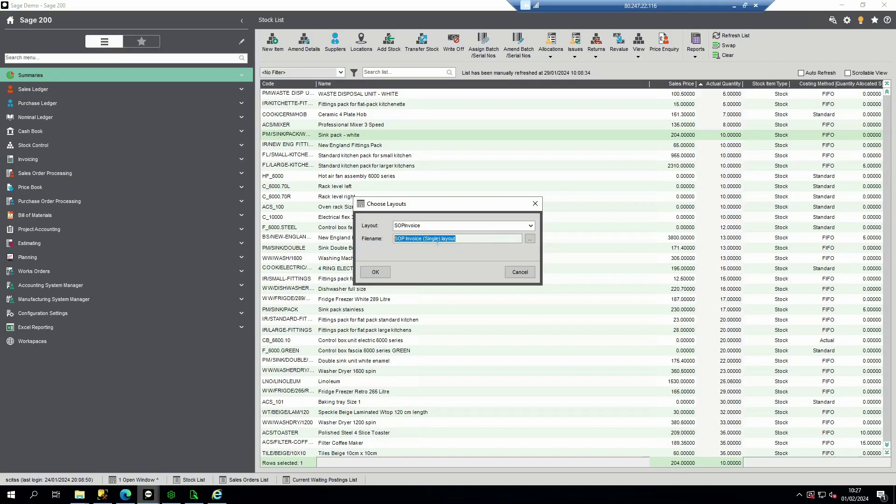
click(518, 274)
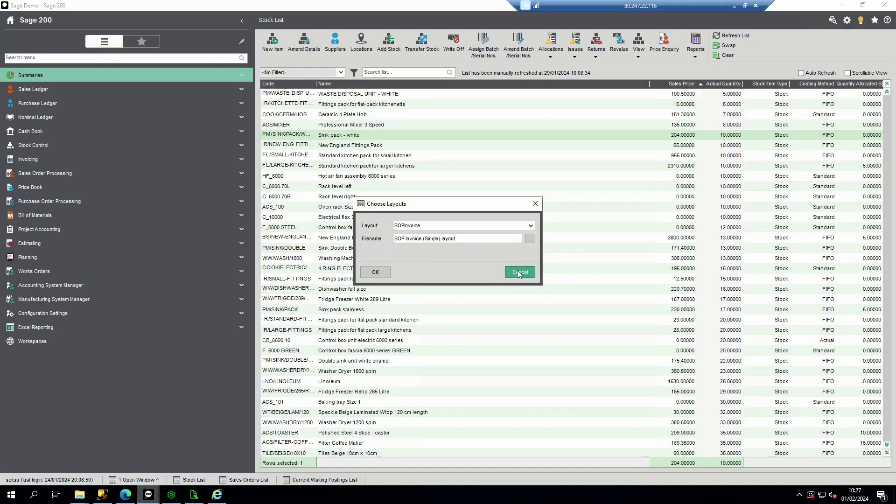
Launch Sage Report Designer and expand company > Sage Demo > layouts to find SOP Invoice (Single).
click(847, 20)
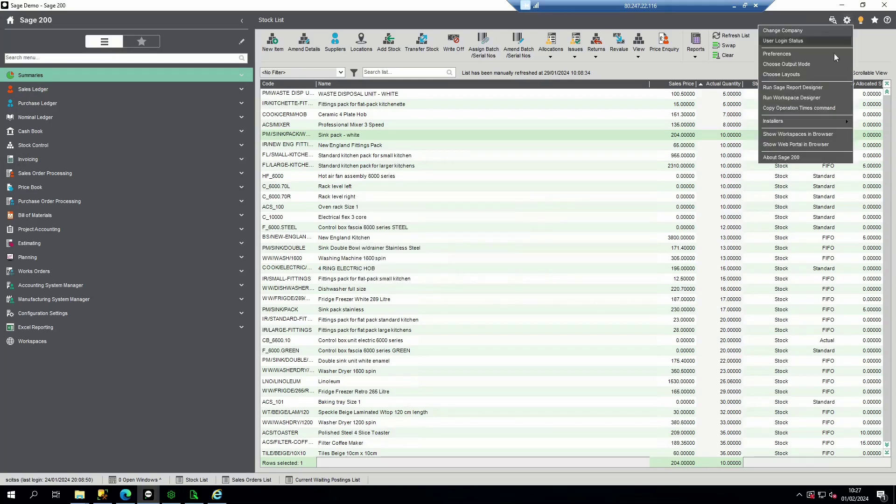
click(813, 91)
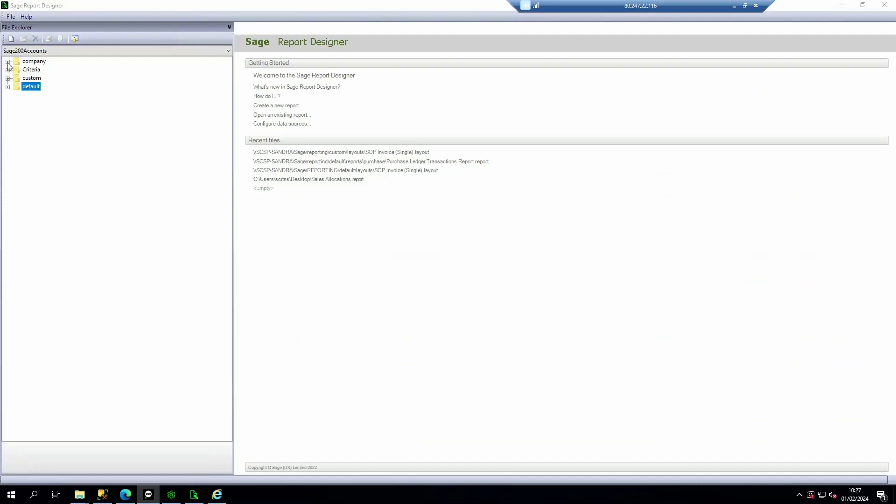
click(8, 62)
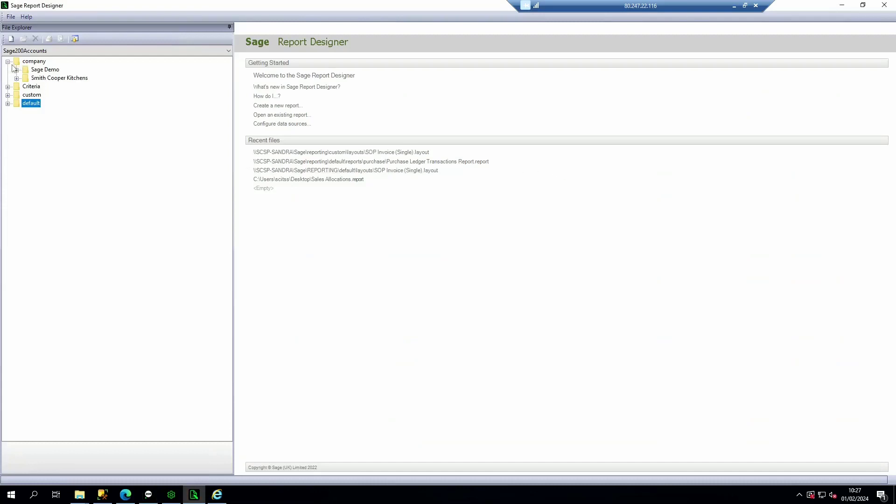
click(17, 70)
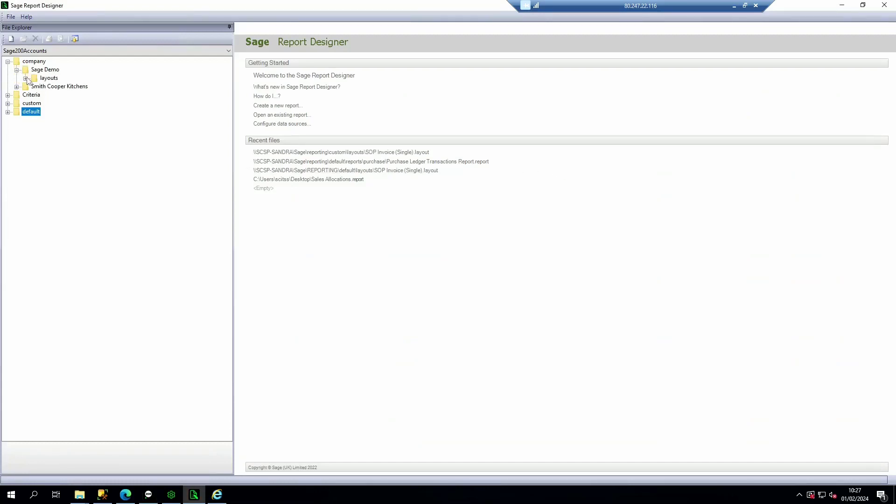
click(26, 78)
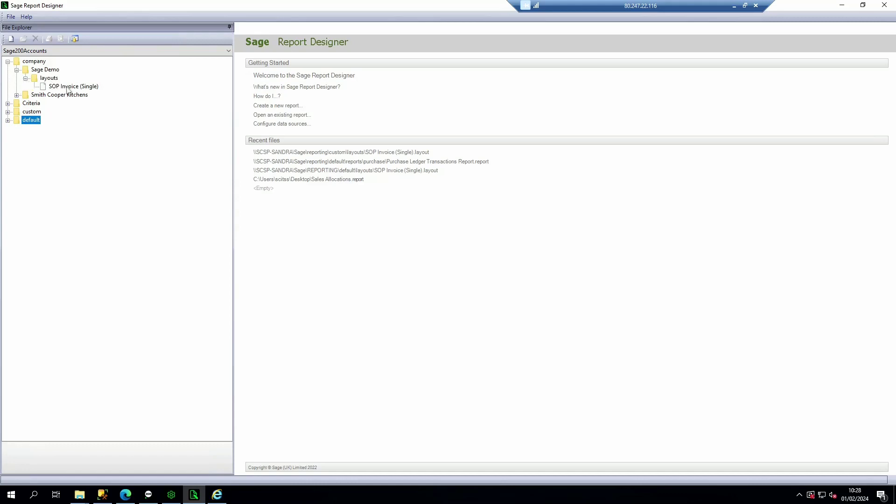
click(7, 62)
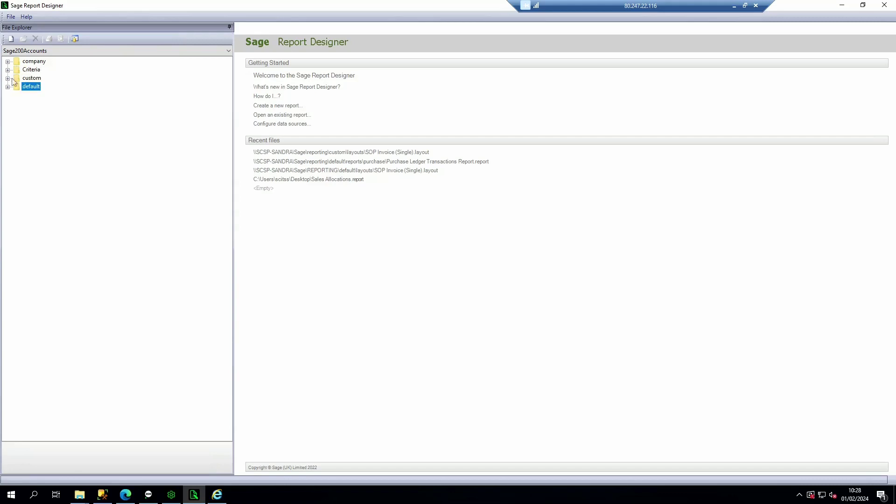
click(7, 78)
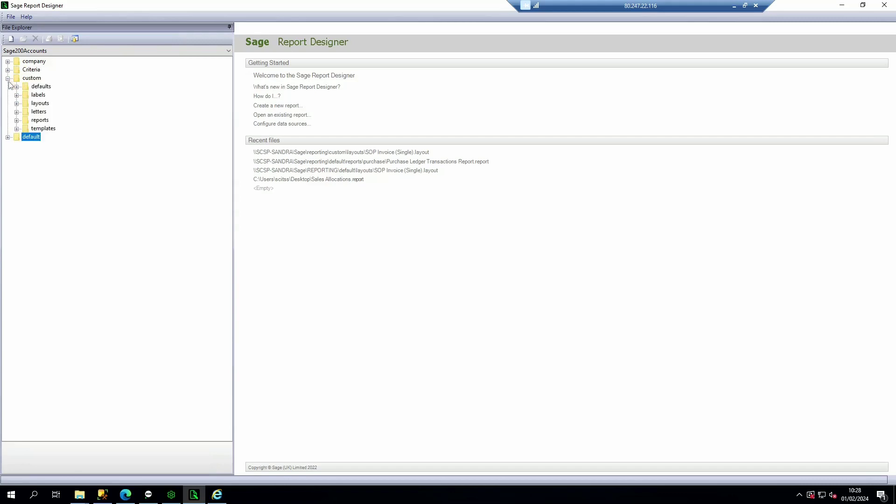
click(16, 104)
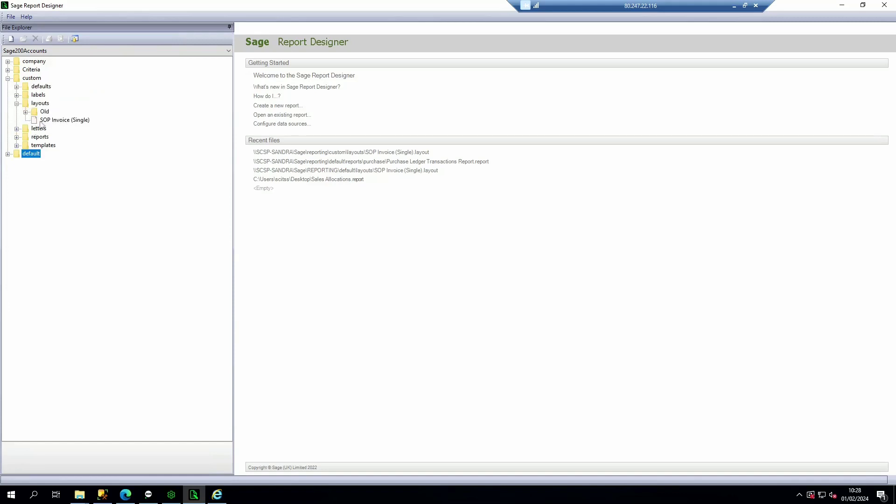
click(7, 79)
click(7, 87)
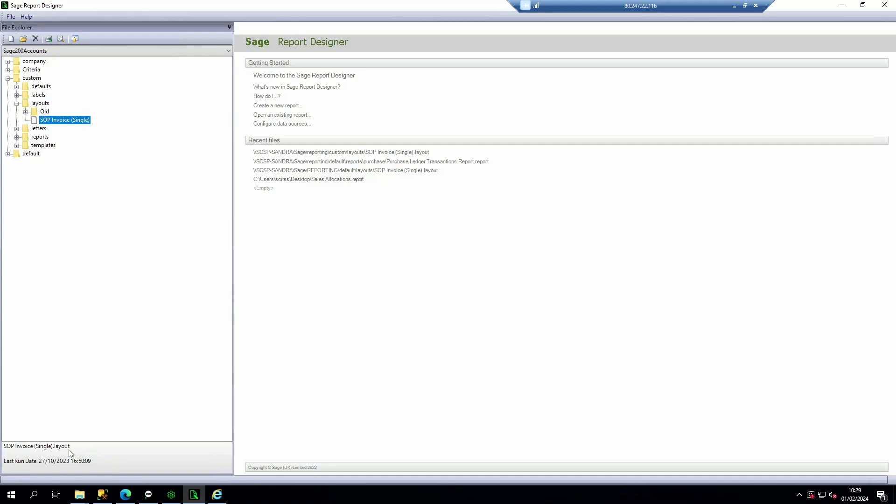
click(8, 79)
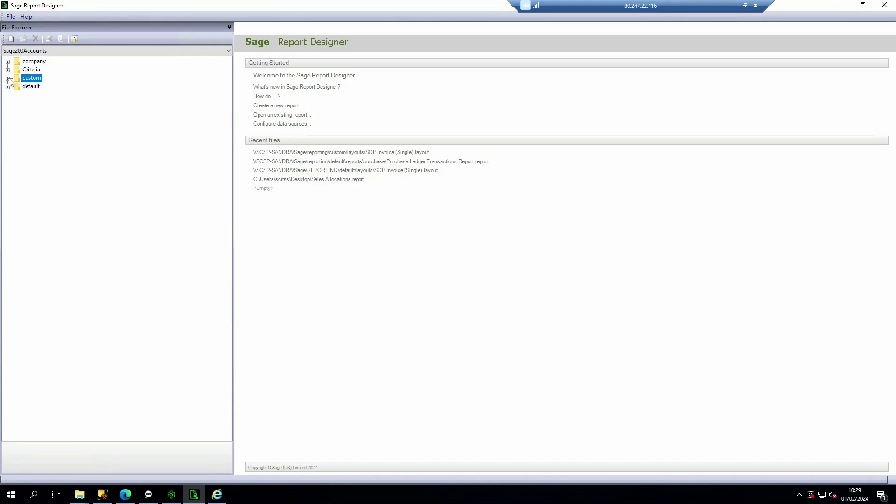
Collapse the Sage Demo layouts and company folders, then expand custom and its reports folder.
click(7, 61)
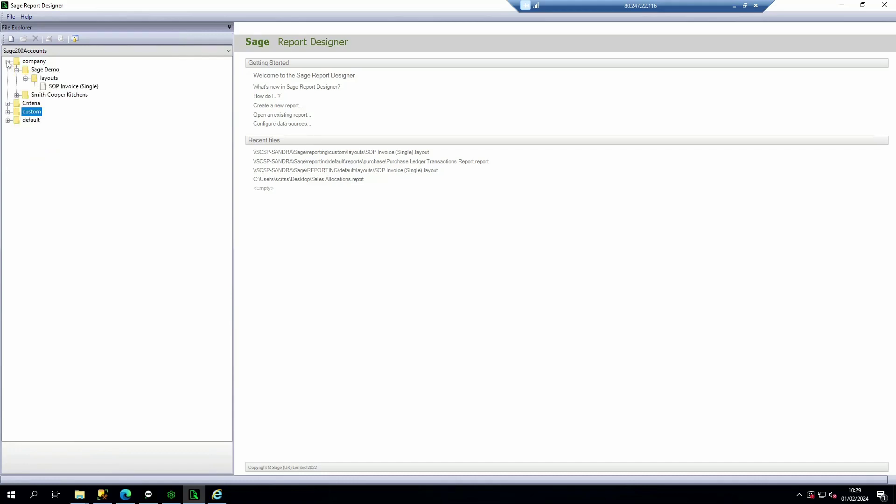
click(25, 79)
click(8, 62)
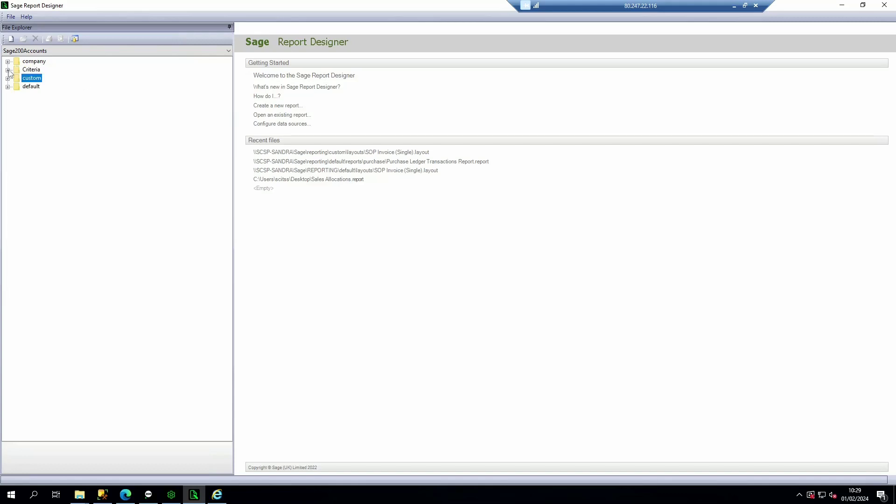
click(7, 78)
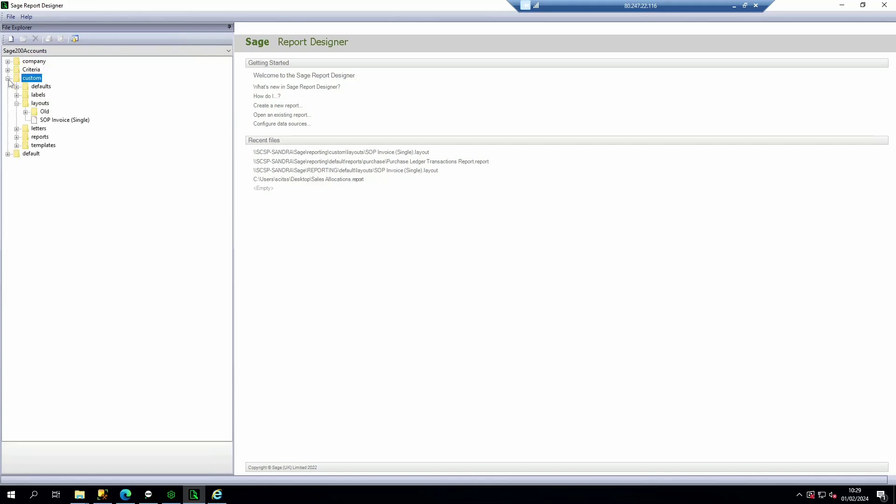
click(17, 137)
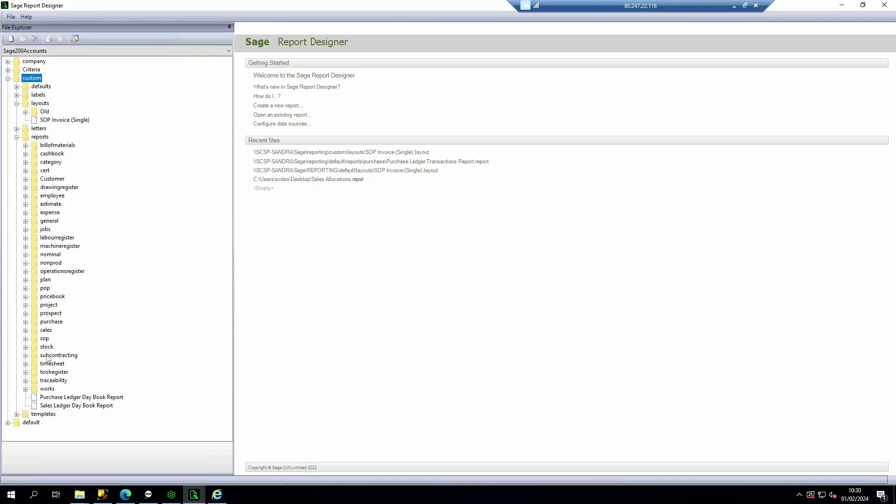
Browse the default folder: peek into layouts, then open reports to its module subfolders.
click(8, 77)
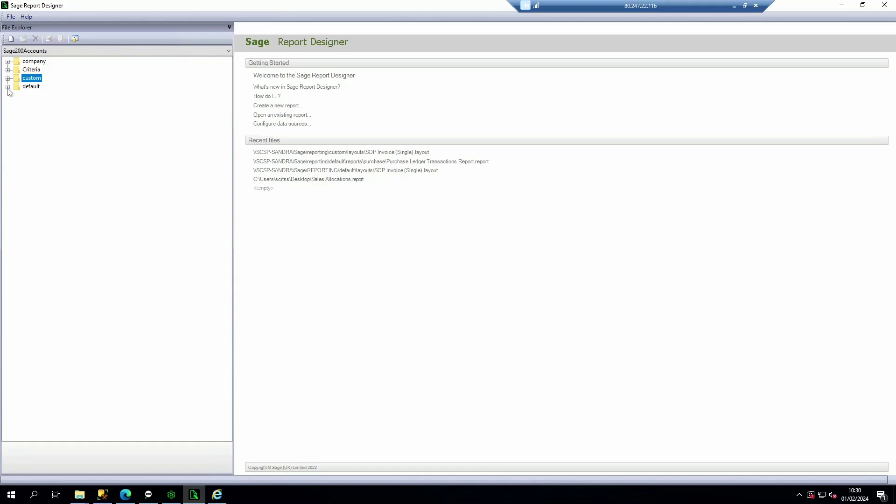
click(8, 86)
click(17, 87)
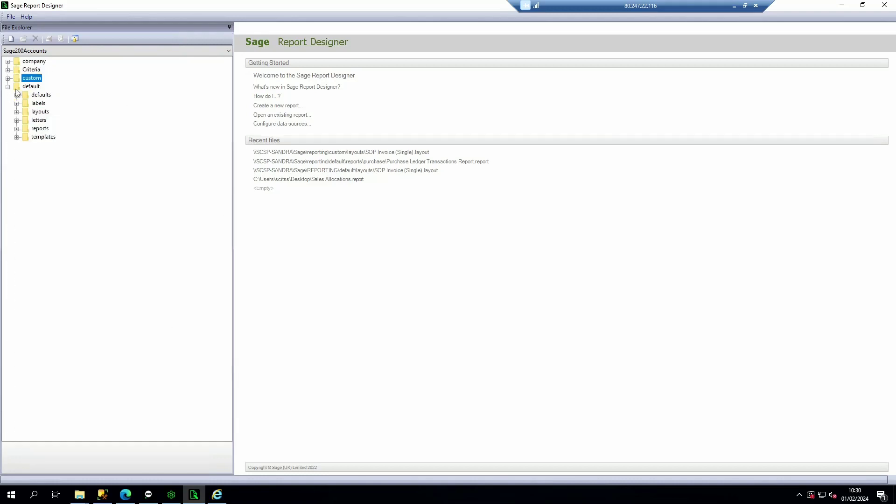
click(17, 128)
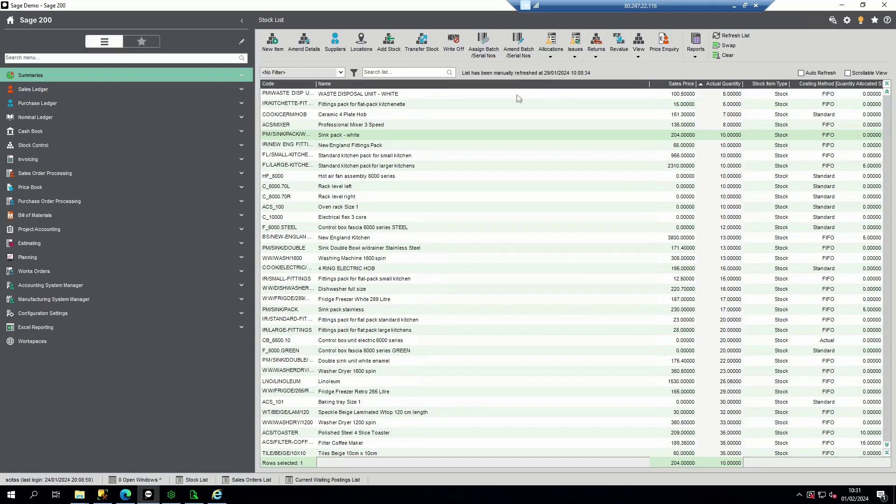
click(60, 174)
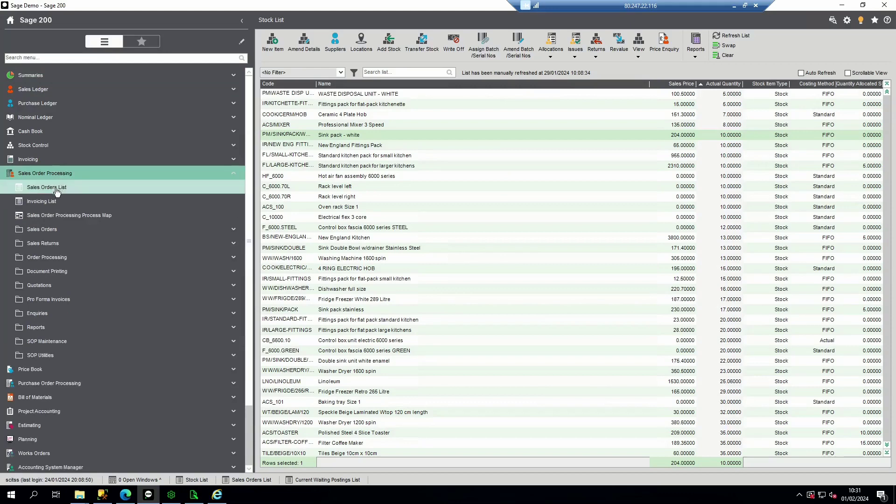
click(55, 188)
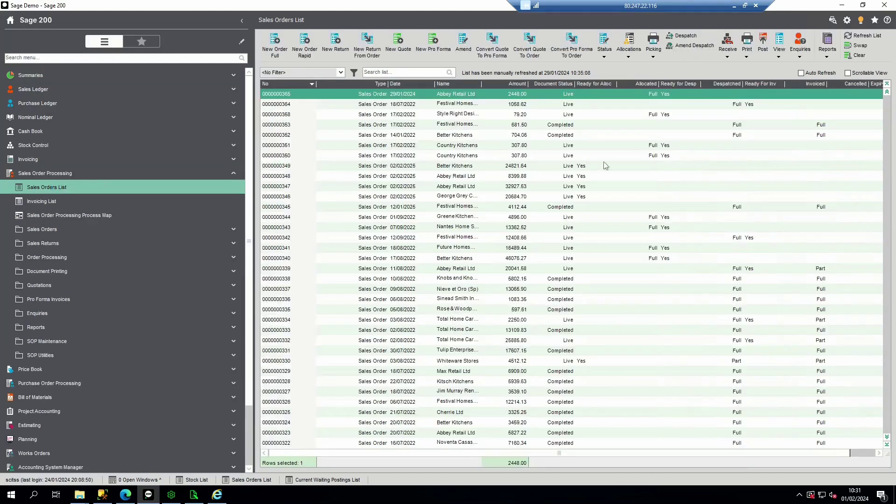
click(747, 54)
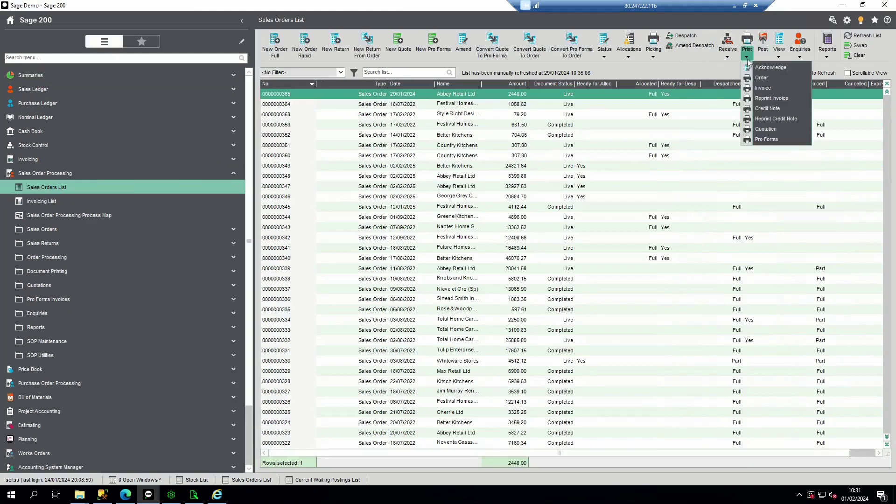
click(768, 99)
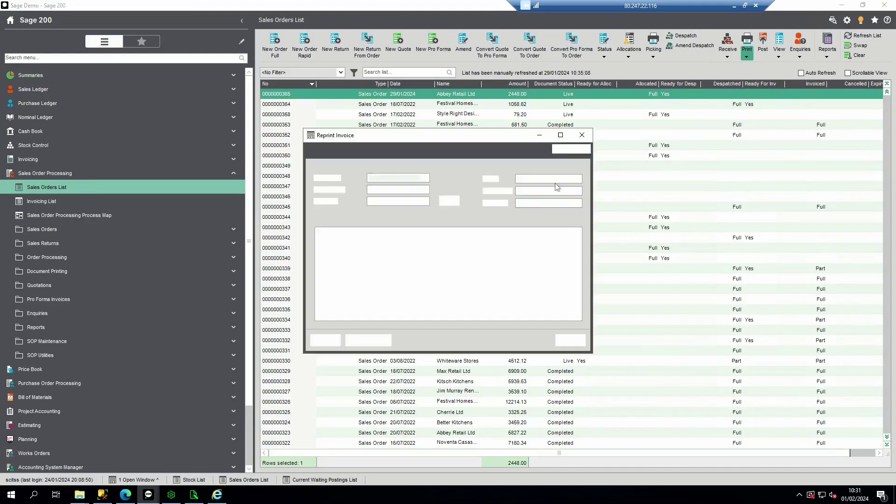
click(425, 178)
click(422, 189)
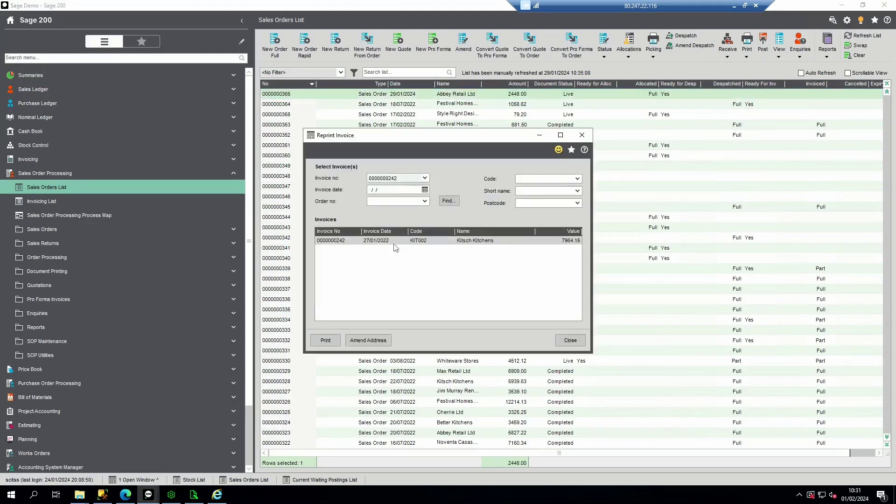
click(326, 340)
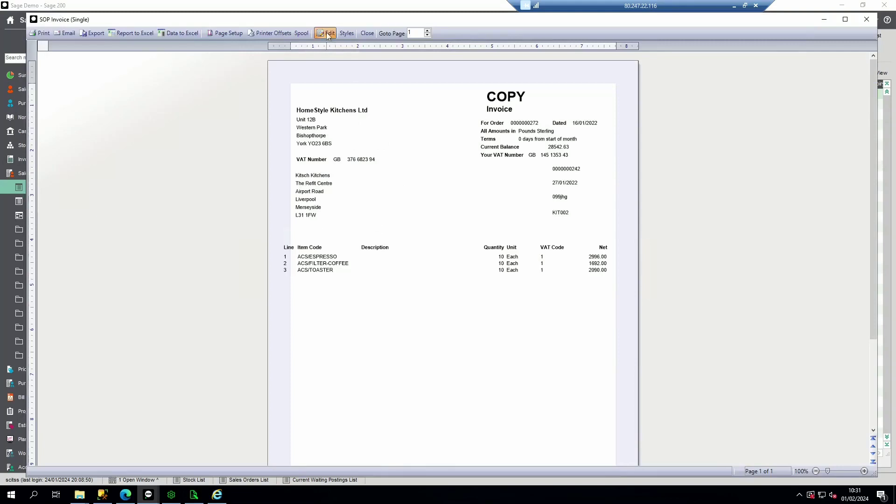
Edit the previewed invoice's SOP Invoice (Single) layout in Report Designer.
click(367, 34)
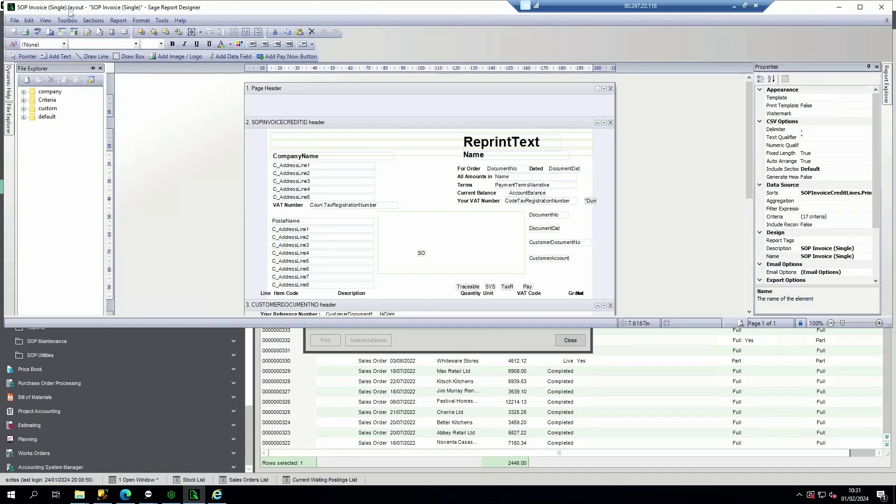
Save the layout as 'SW SOP Invoice (Single)' in custom layouts, then close it.
click(14, 21)
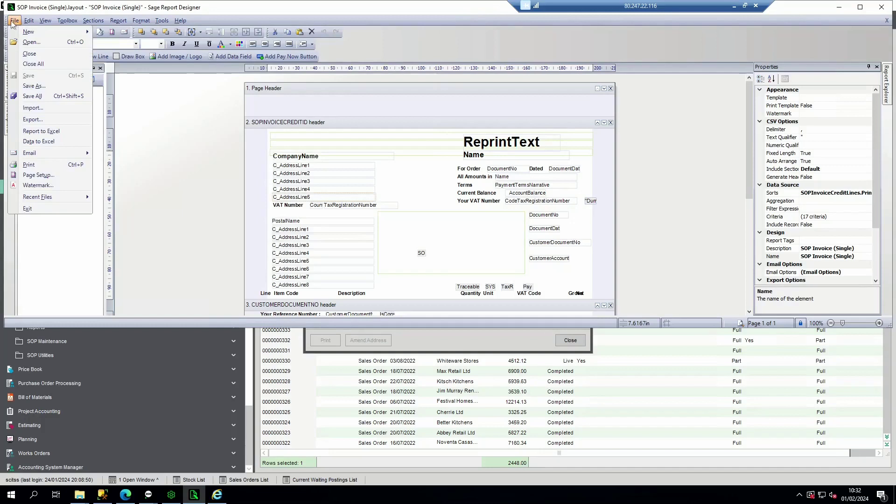
click(34, 86)
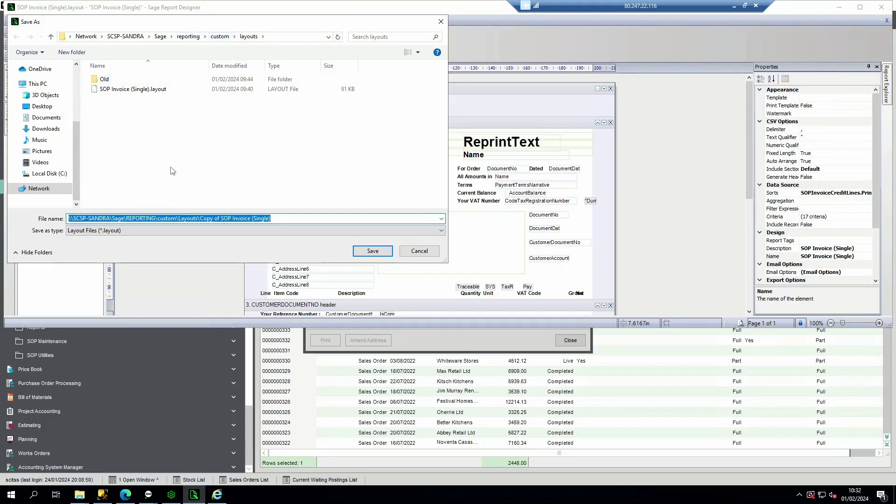
click(199, 218)
drag(219, 219, 46, 220)
text(SW)
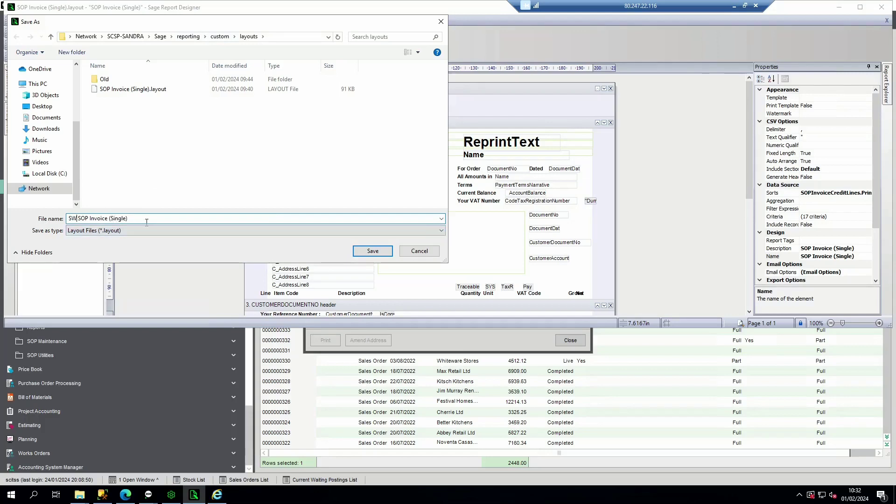
click(364, 255)
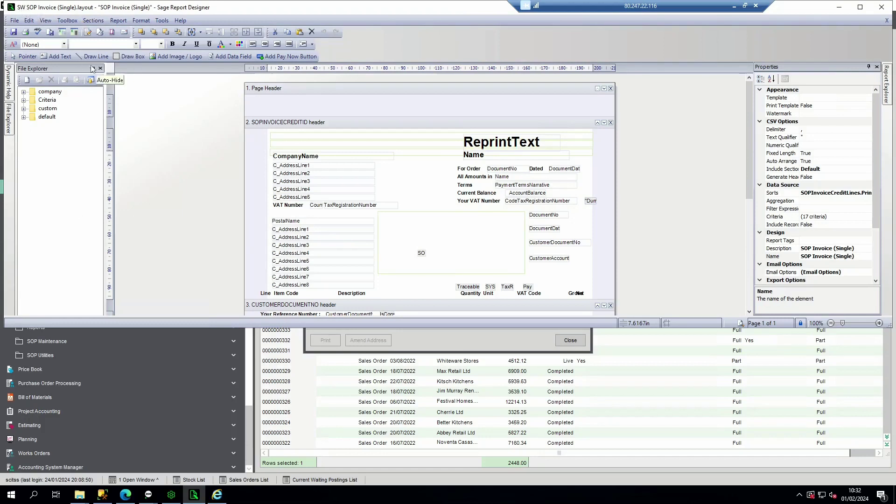
key(ctrl+F4)
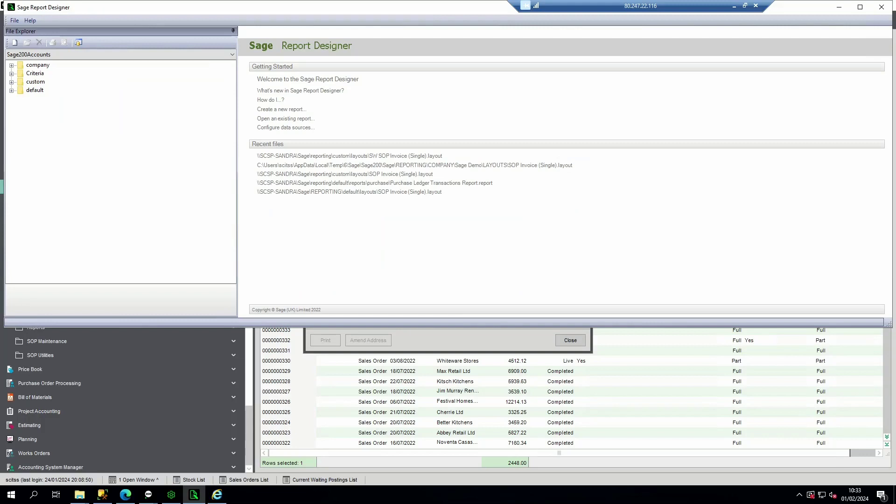
Expand company, Sage Demo, custom and default letters, then select the first Sales Ledger Debtors Letters file.
click(11, 66)
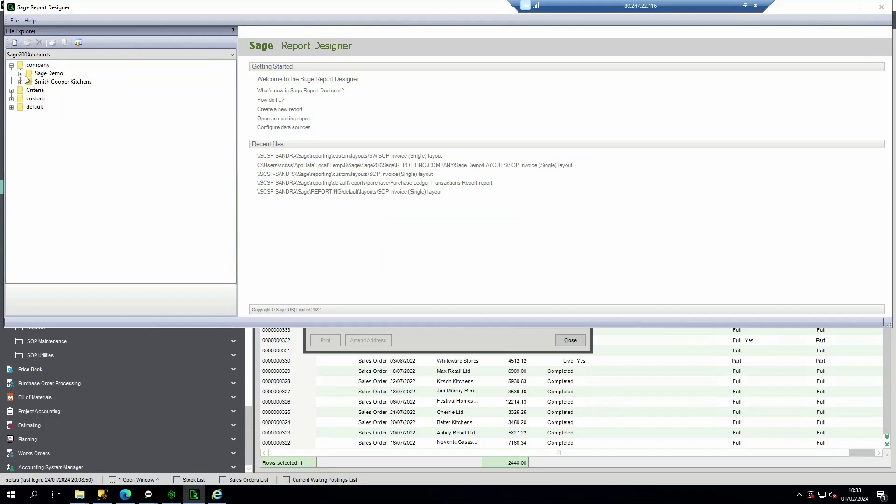
click(20, 74)
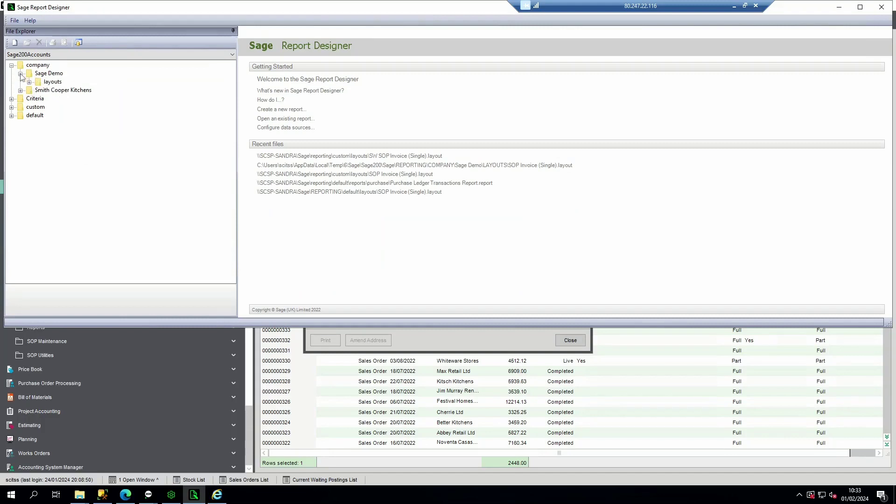
click(12, 108)
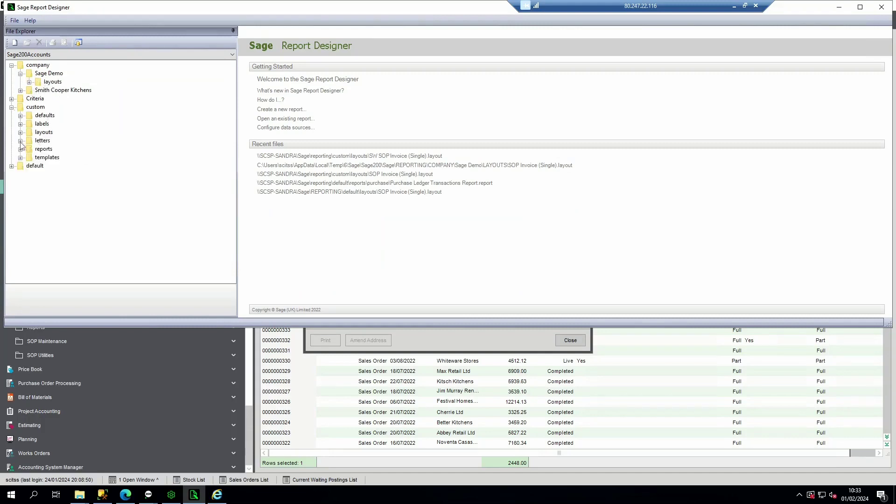
click(40, 142)
click(12, 166)
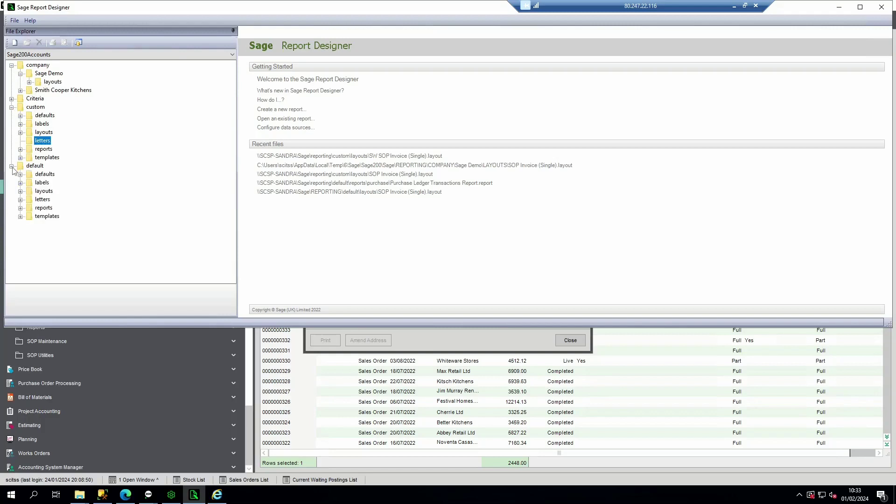
click(20, 199)
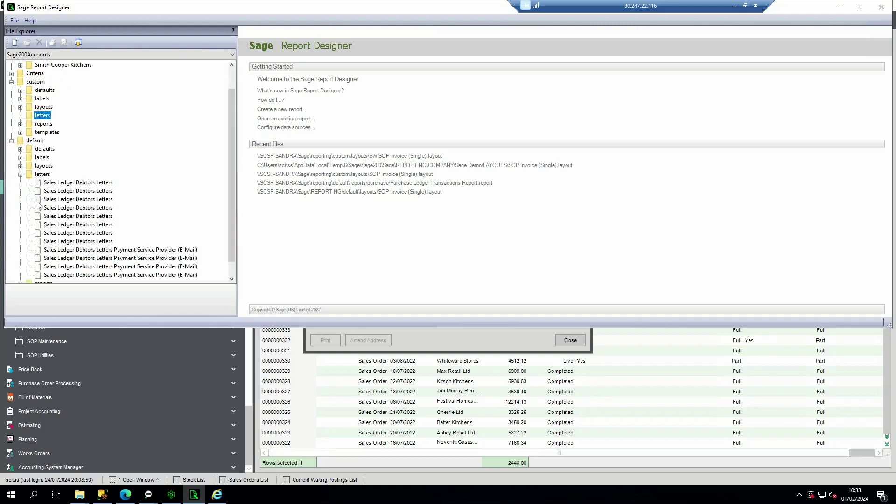
click(72, 184)
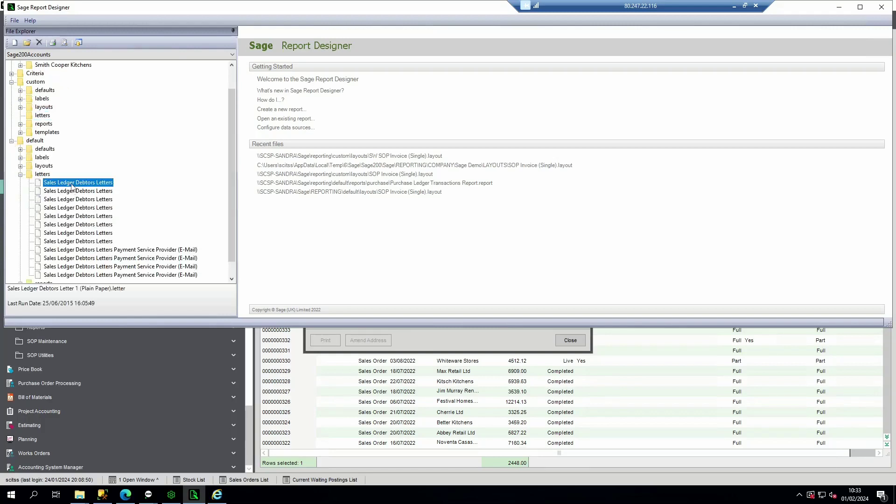